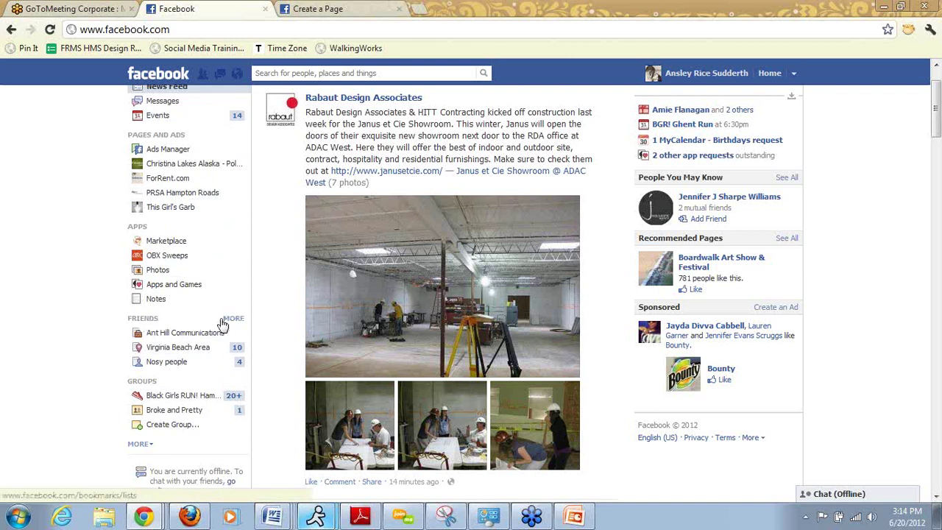
# Open the full overview of friend lists from the news feed
pyautogui.click(226, 321)
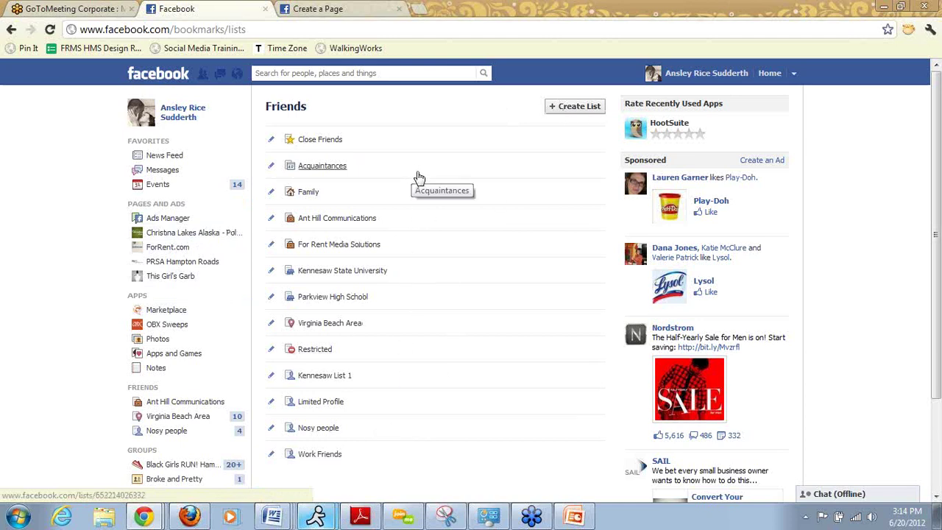
# Start creating a new friend list named "Privacy Setting List"
pyautogui.click(566, 109)
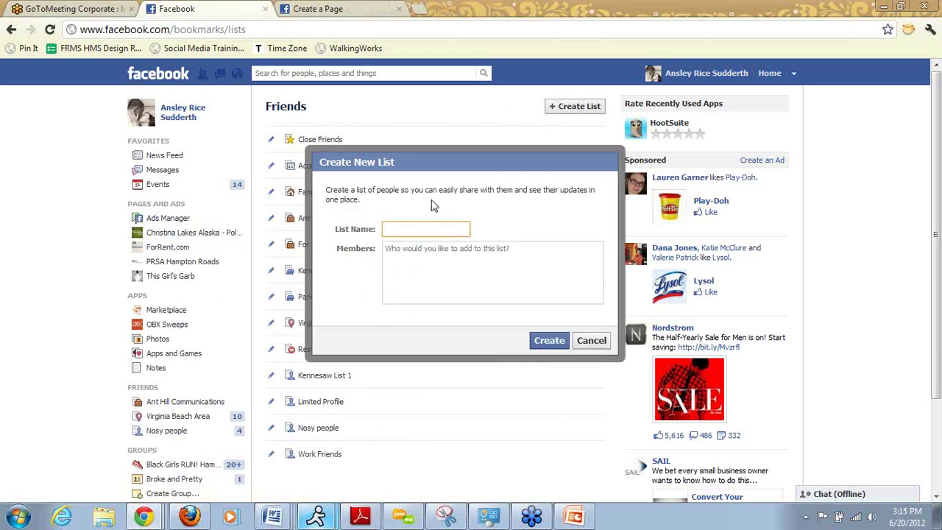
pyautogui.write('Privacy SettingsLists')
pyautogui.press('BackSpace')
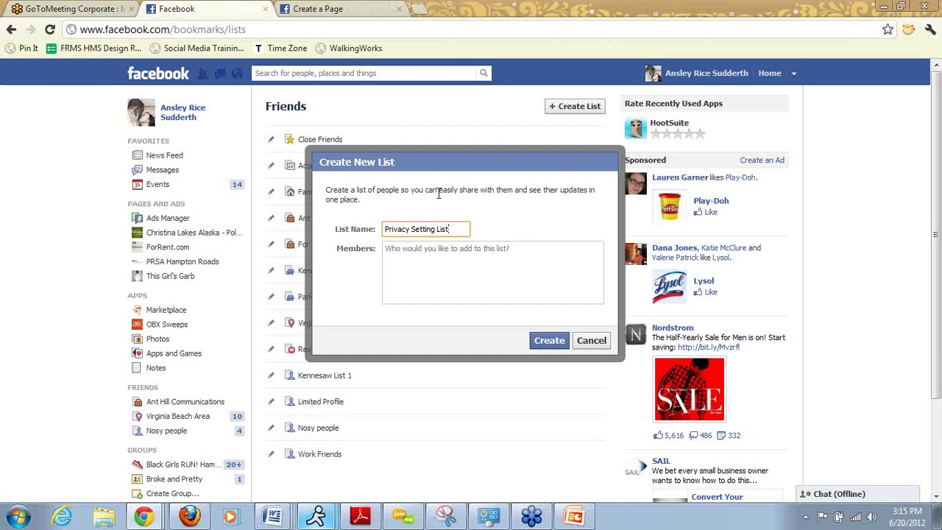
# Try adding two friends as members of the new list, remove the second one, and cancel the list creation
pyautogui.click(441, 256)
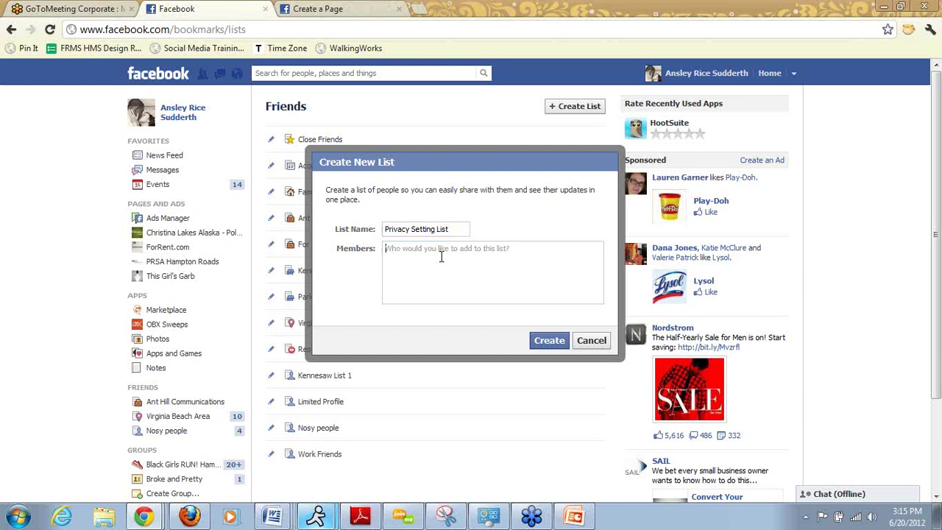
pyautogui.write('a')
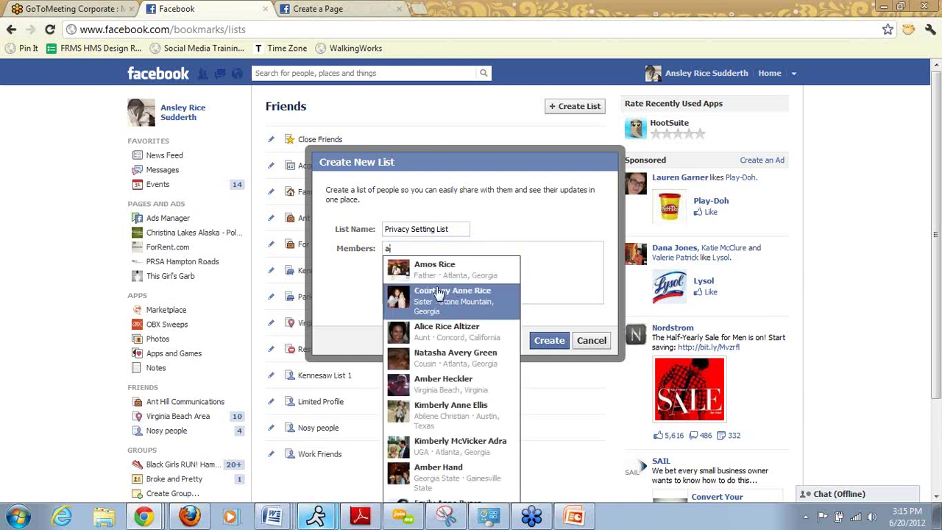
pyautogui.click(434, 292)
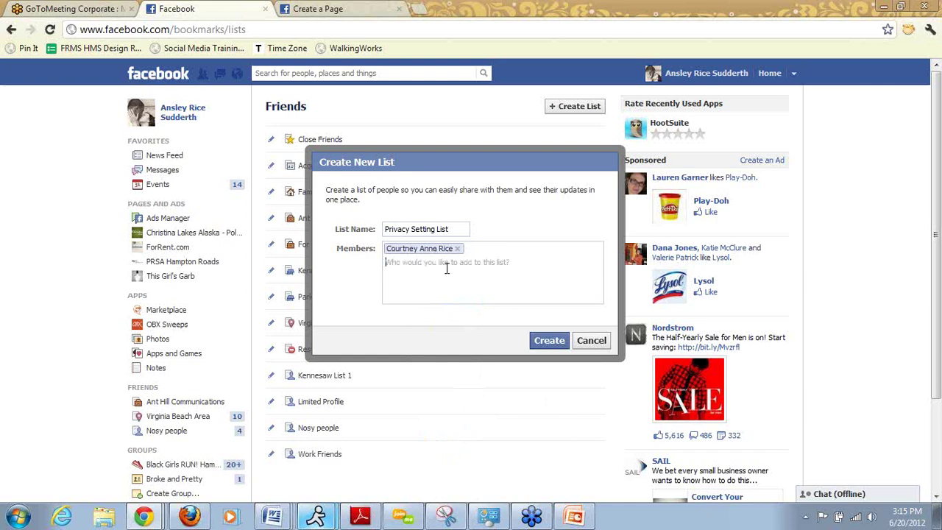
pyautogui.write('g')
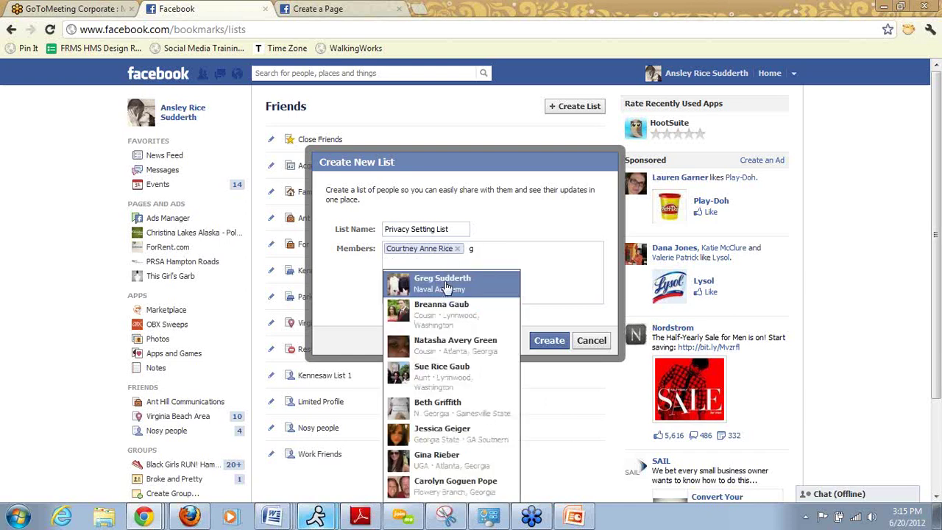
pyautogui.click(447, 284)
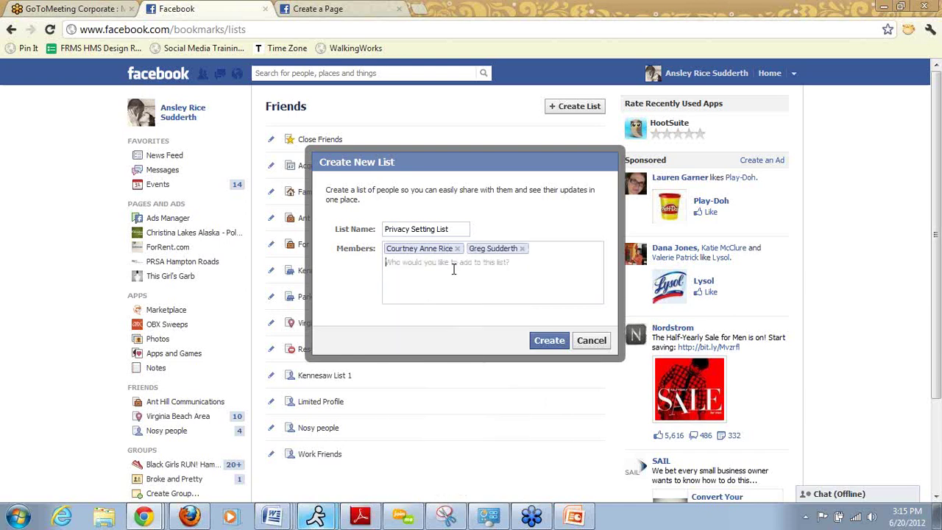
pyautogui.click(521, 248)
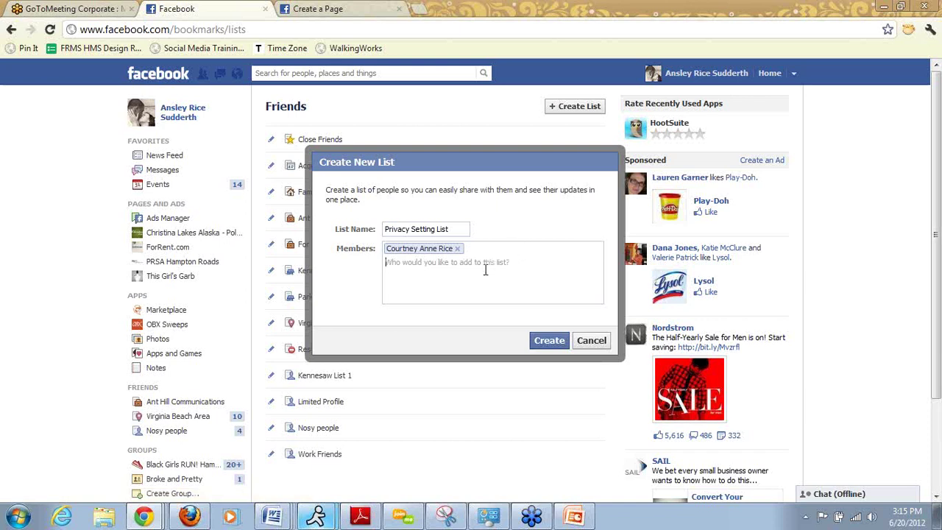
pyautogui.click(592, 340)
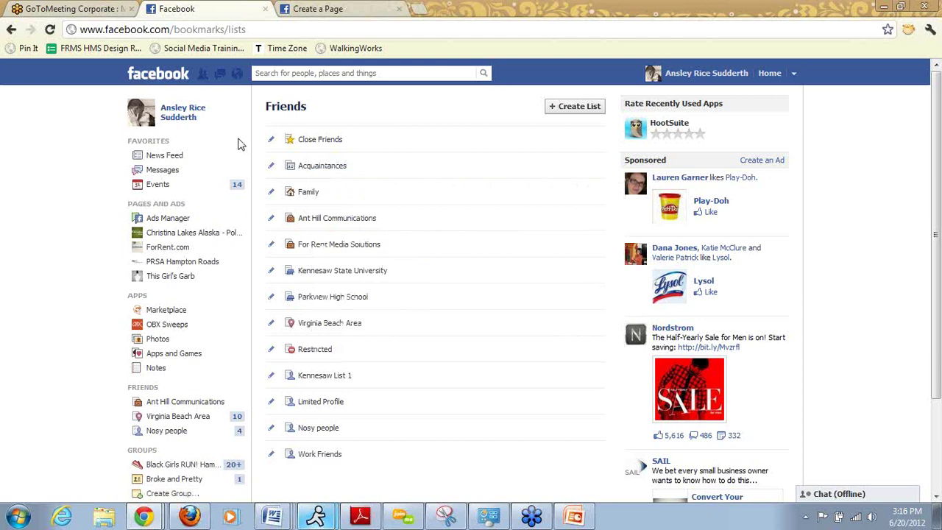
pyautogui.scroll(-1, 93, 322)
pyautogui.moveTo(152, 327)
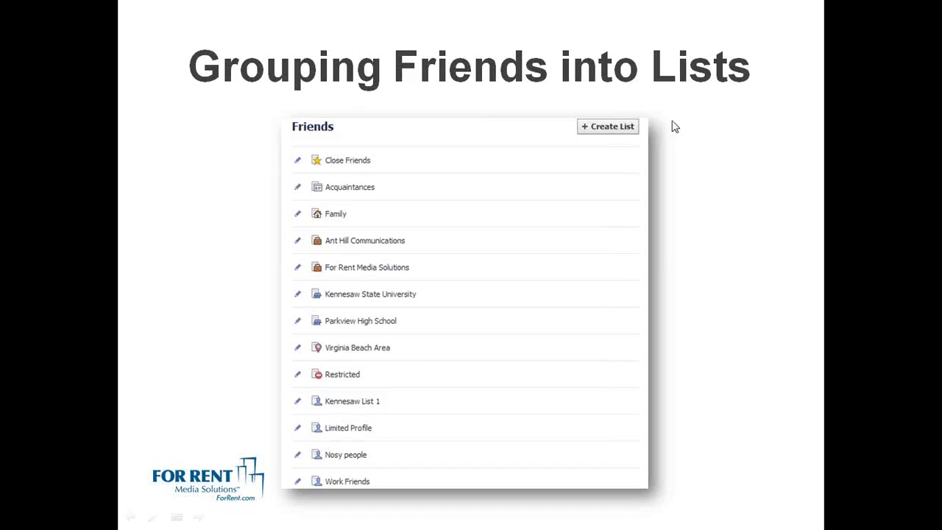
pyautogui.click(675, 127)
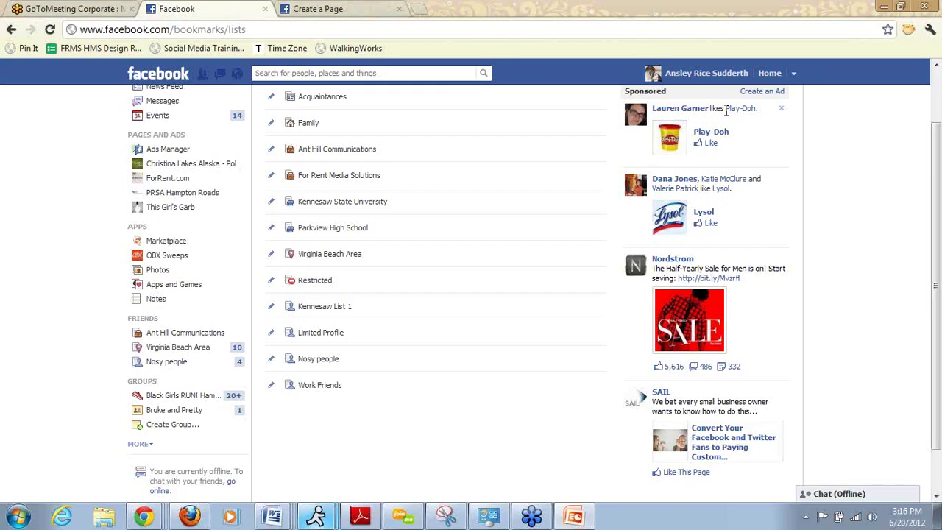
pyautogui.scroll(2, 901, 158)
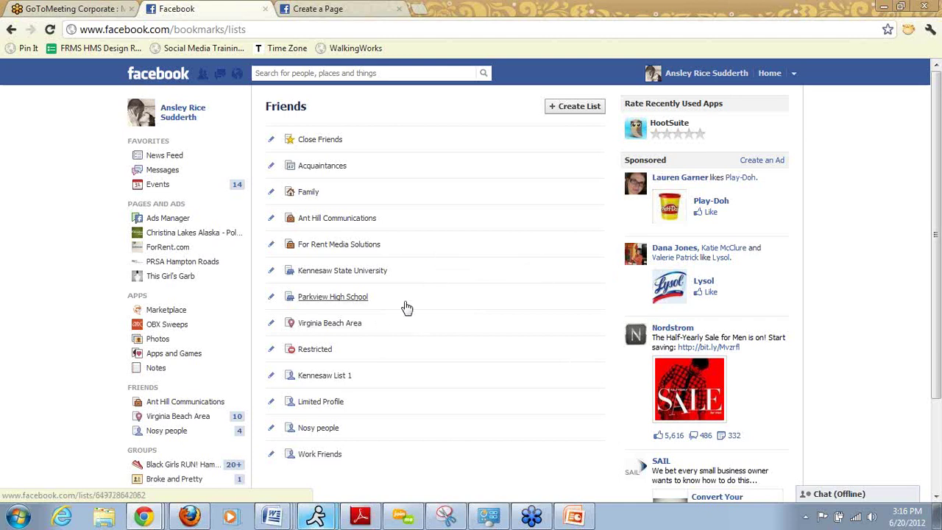
# Open the Parkview High School friend list and bring up its member list for editing
pyautogui.click(340, 299)
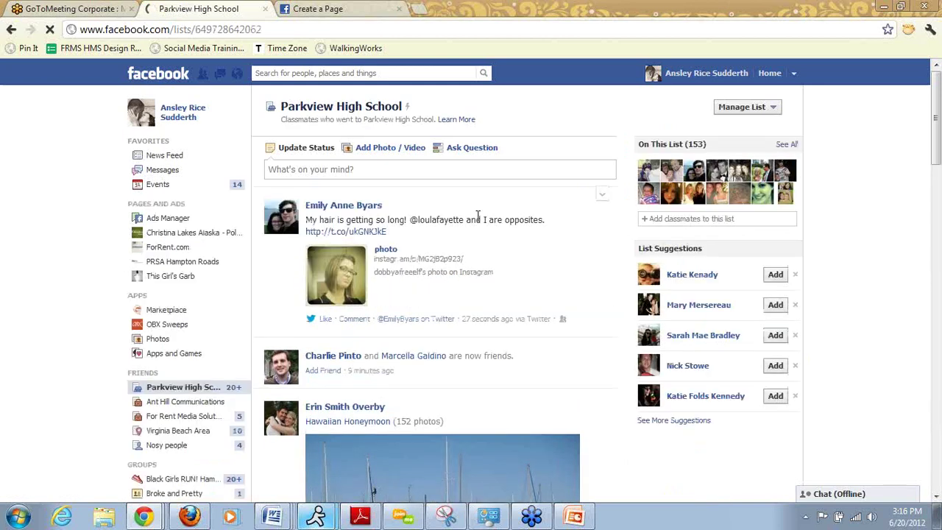
pyautogui.click(759, 109)
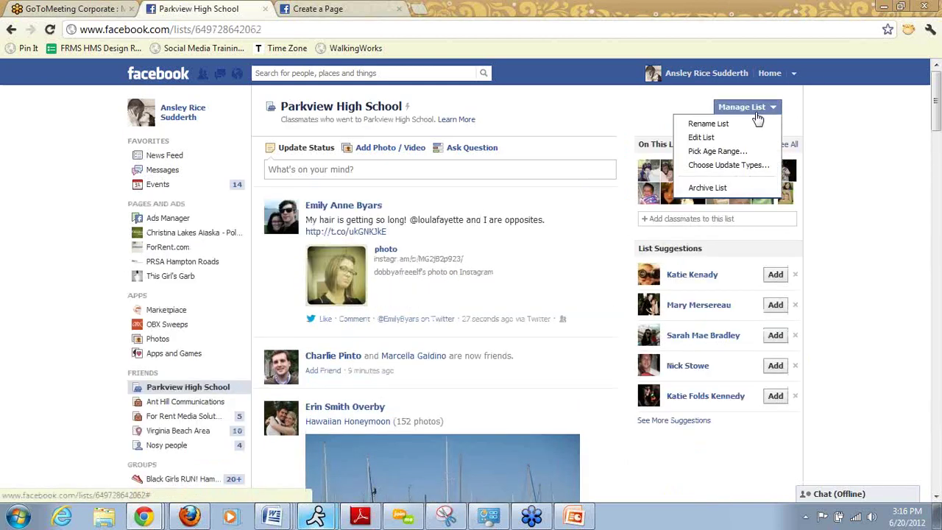
pyautogui.click(703, 138)
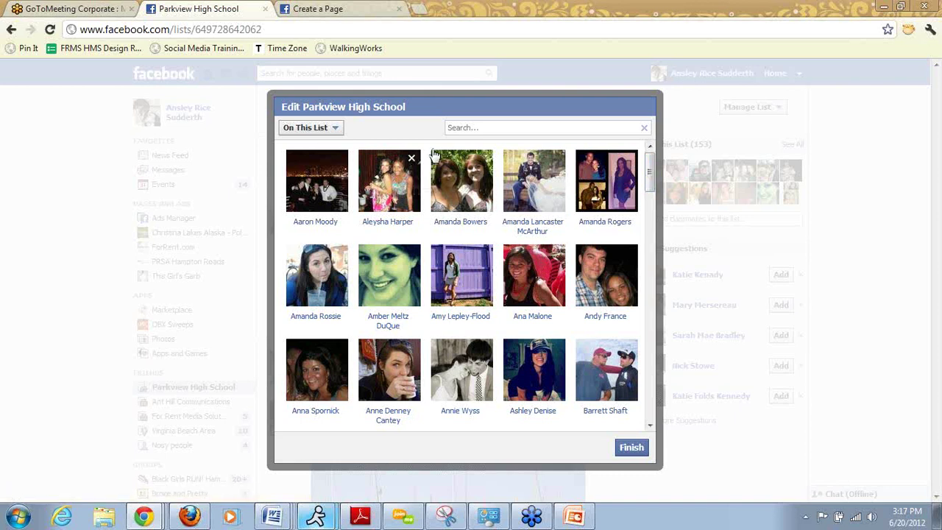
# Search the Parkview High School list members for "cath", remove all four matching friends, and finish editing
pyautogui.click(475, 127)
pyautogui.write('ca')
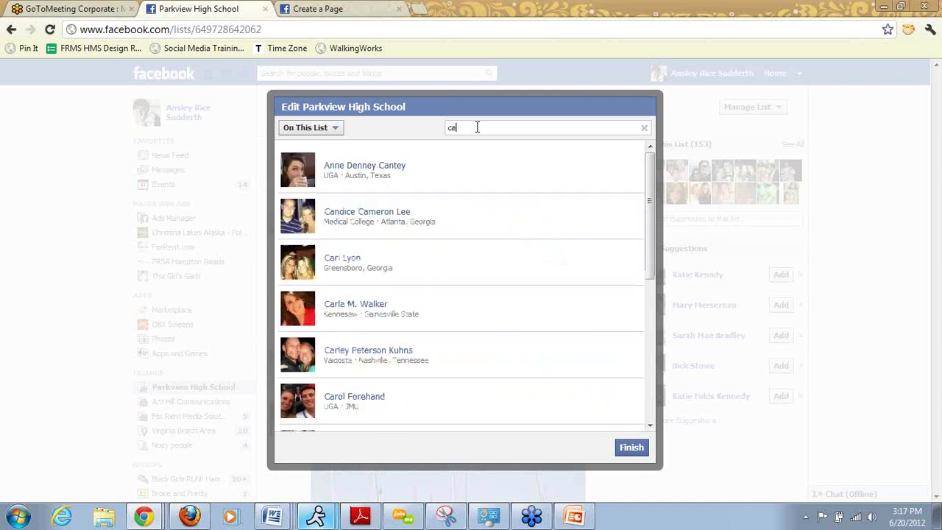
pyautogui.write('th')
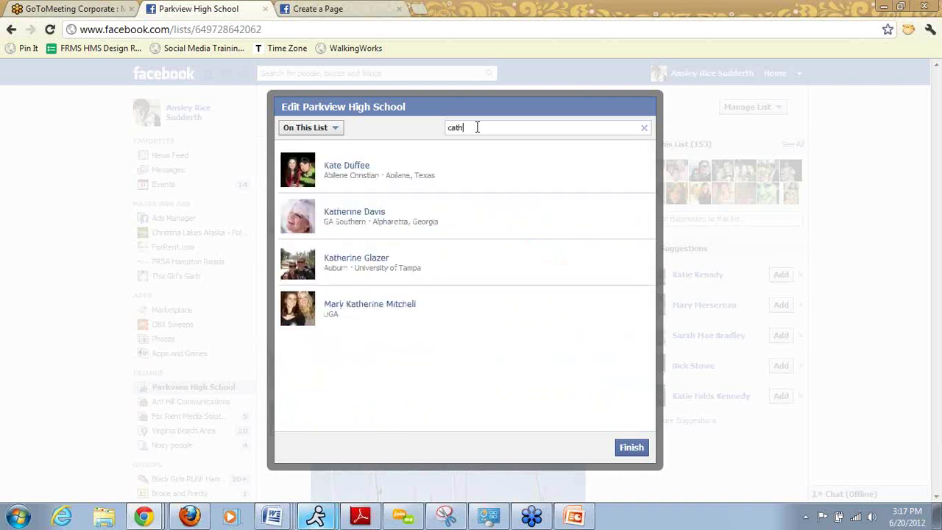
pyautogui.click(337, 215)
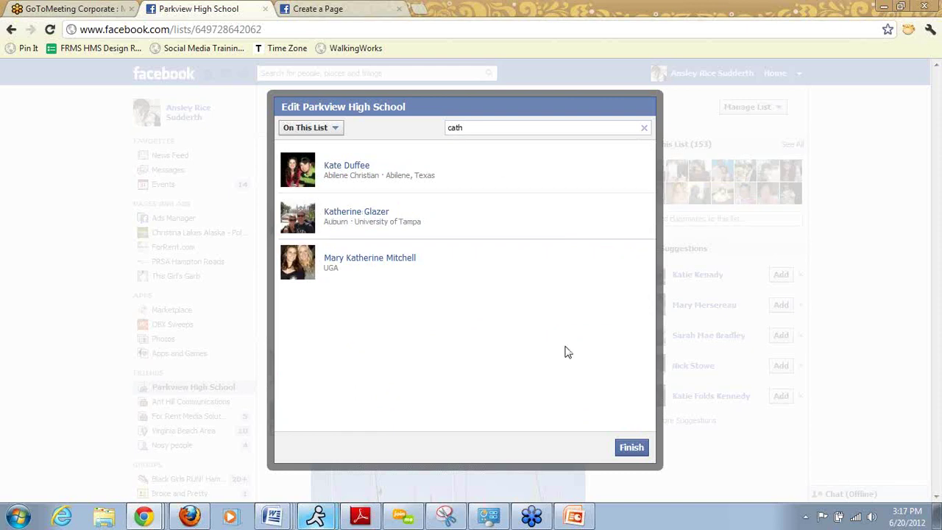
pyautogui.click(351, 214)
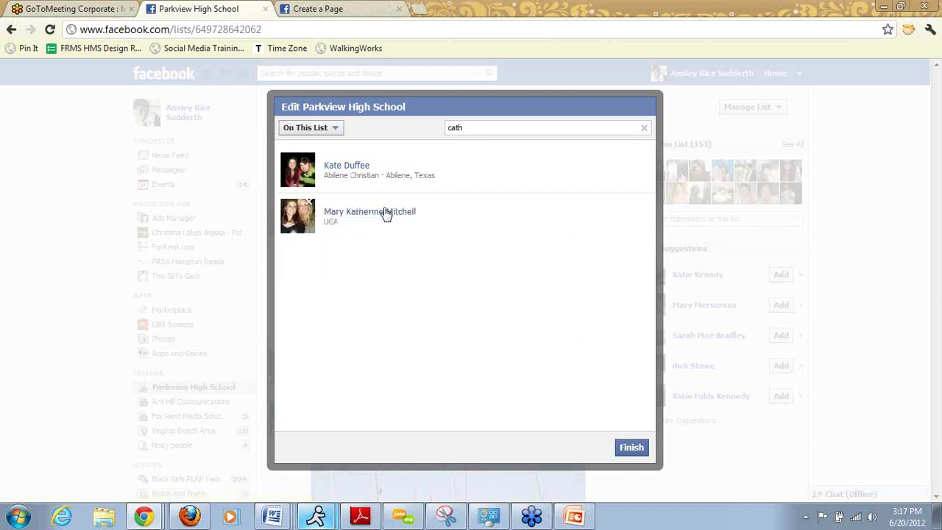
pyautogui.click(385, 212)
pyautogui.click(348, 168)
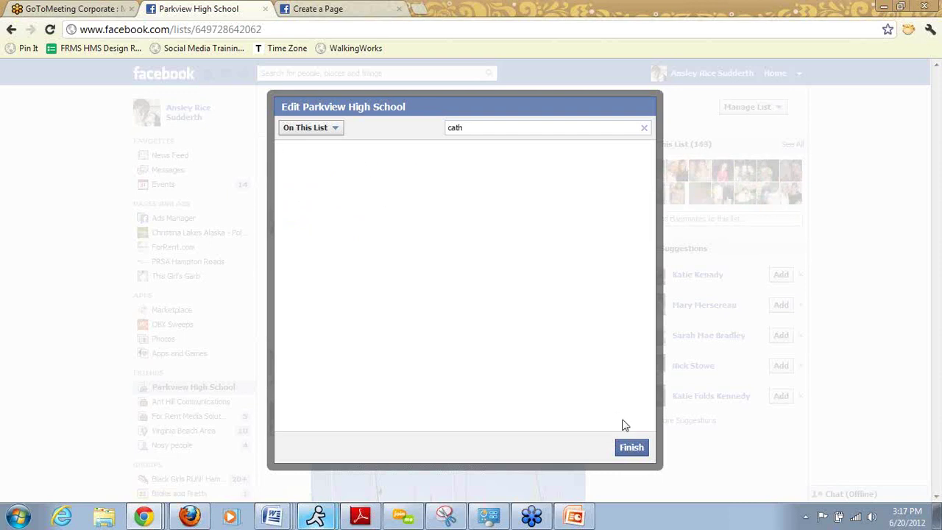
pyautogui.click(631, 449)
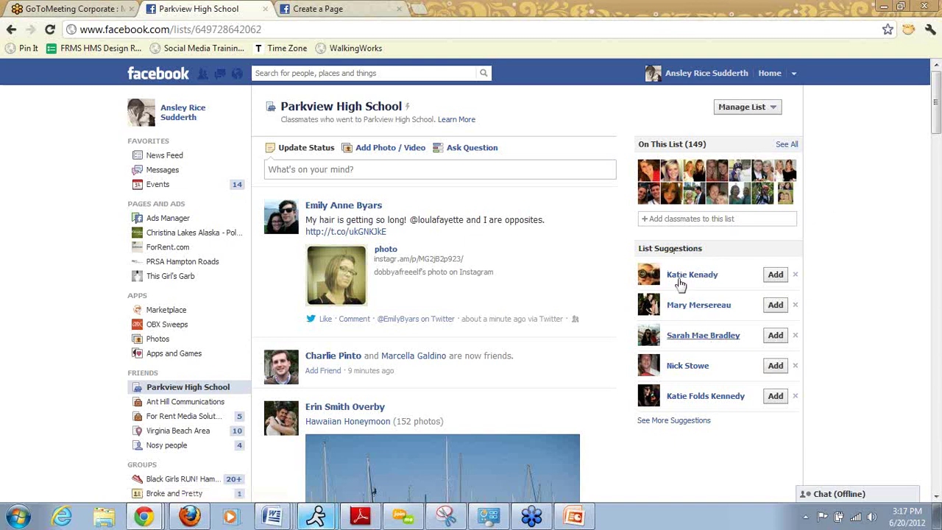
# Request more friend suggestions for the Parkview High School list
pyautogui.click(674, 426)
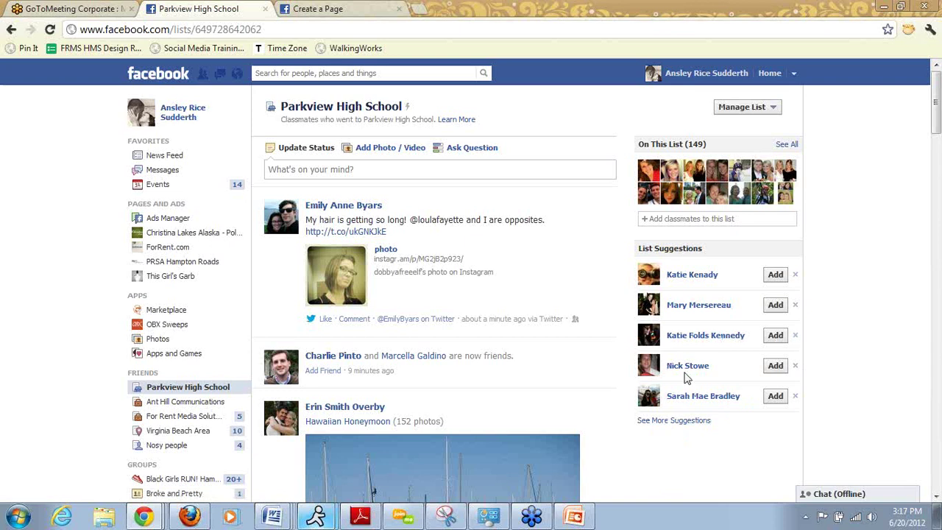
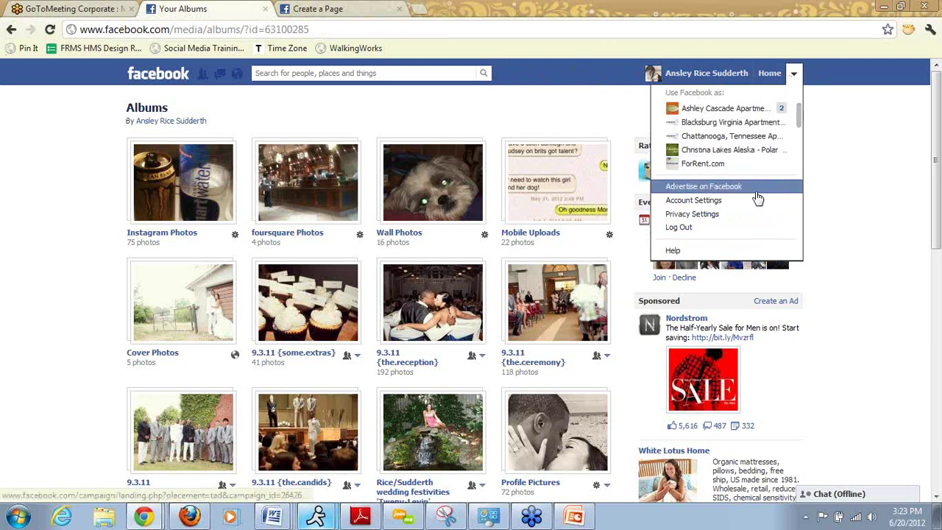
# Open the privacy settings, review the Timeline and Tagging options, and close them without changes
pyautogui.click(693, 216)
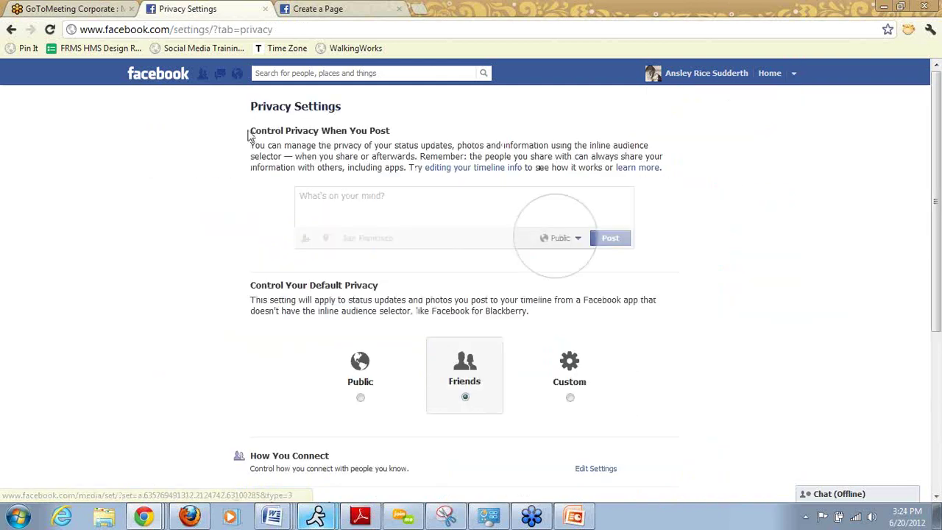
pyautogui.scroll(-3, 115, 161)
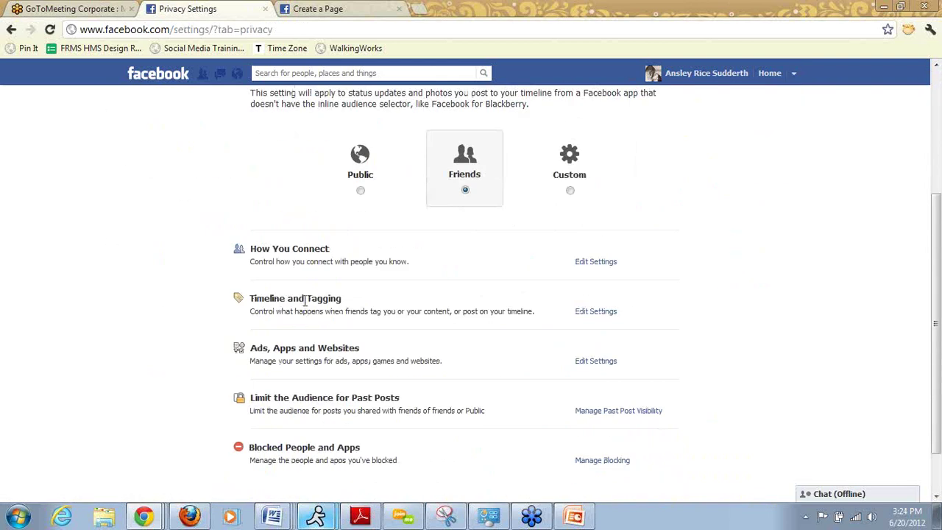
pyautogui.click(583, 316)
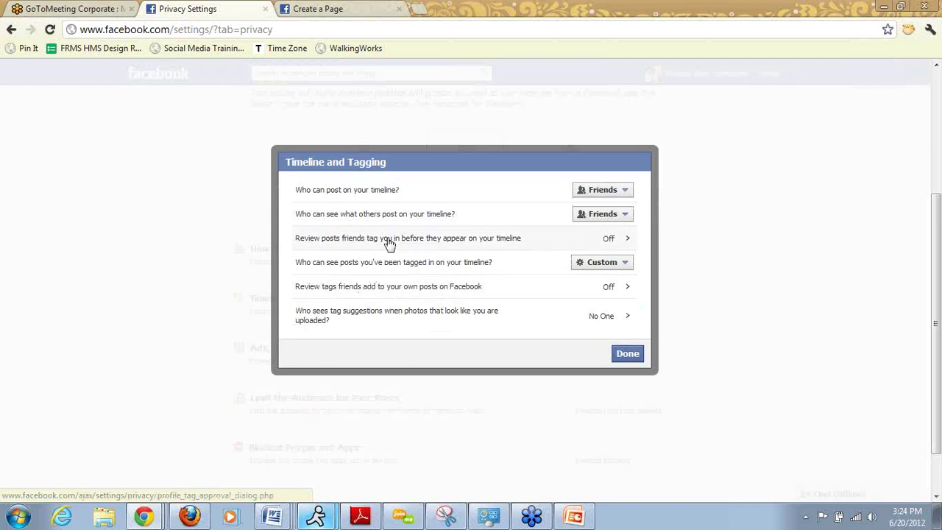
pyautogui.click(626, 355)
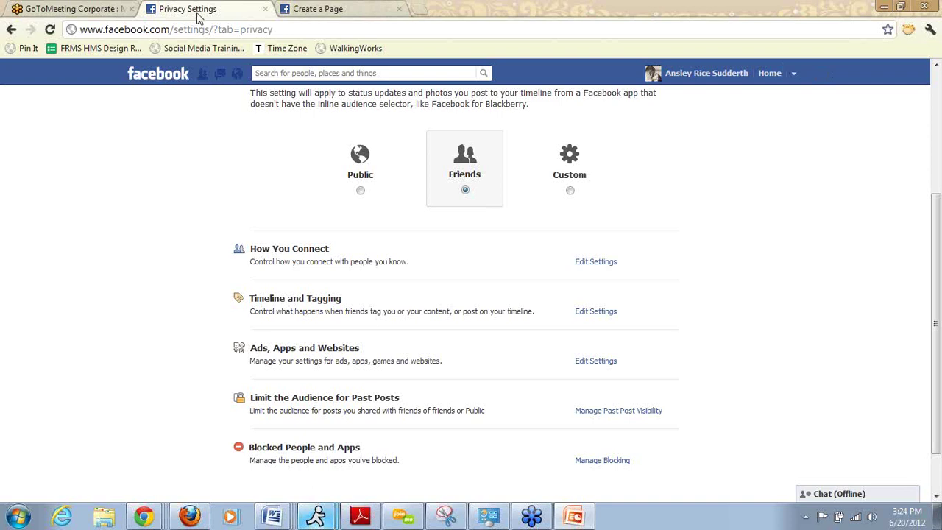
# Open the account's own timeline and preview how it looks to the public
pyautogui.click(709, 73)
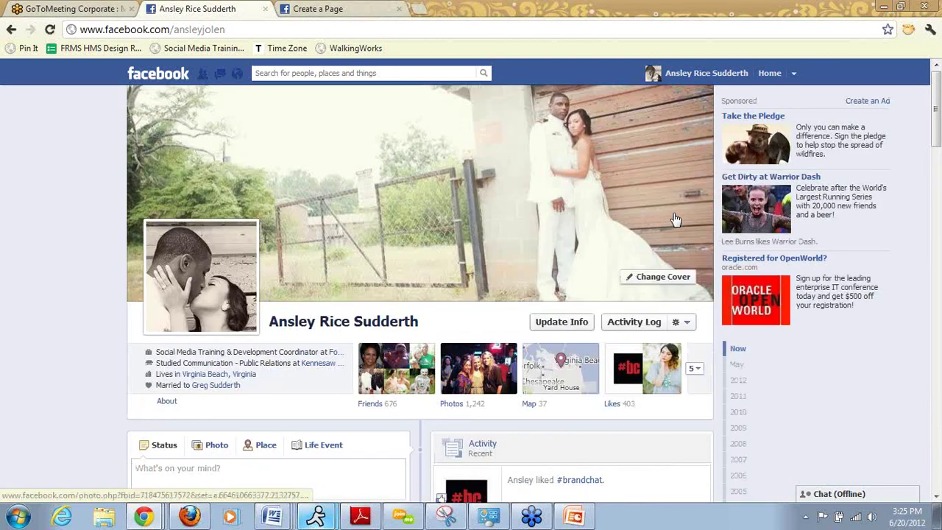
pyautogui.click(684, 325)
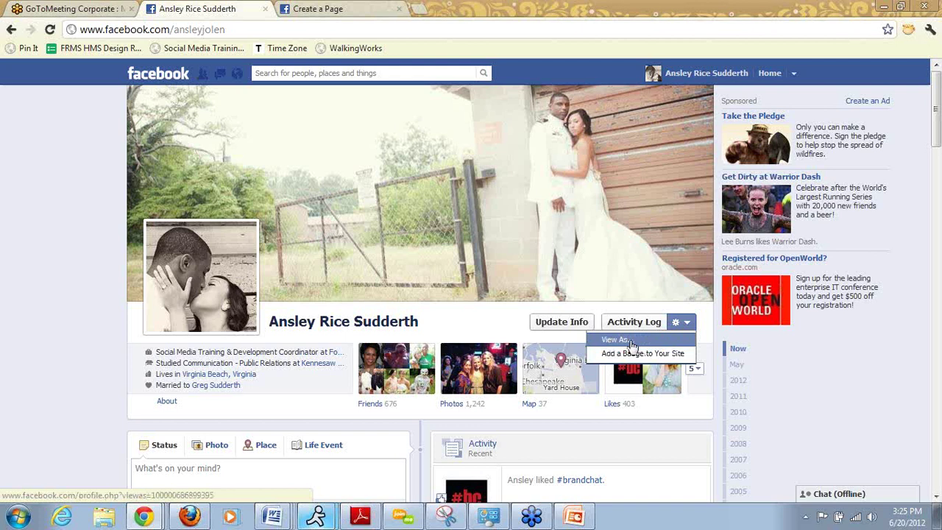
pyautogui.click(631, 343)
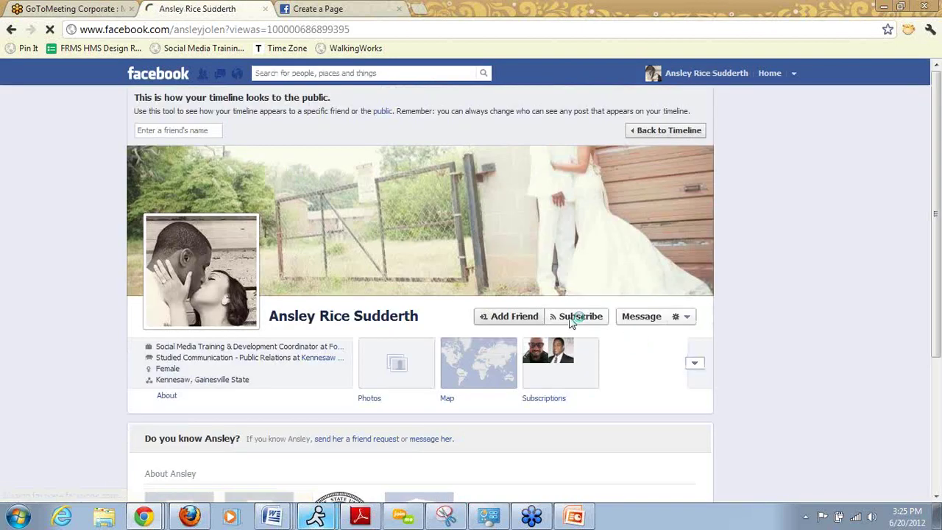
# Preview the timeline as the first suggested friend whose name matches "M" and look through the visible posts
pyautogui.click(175, 129)
pyautogui.write('M')
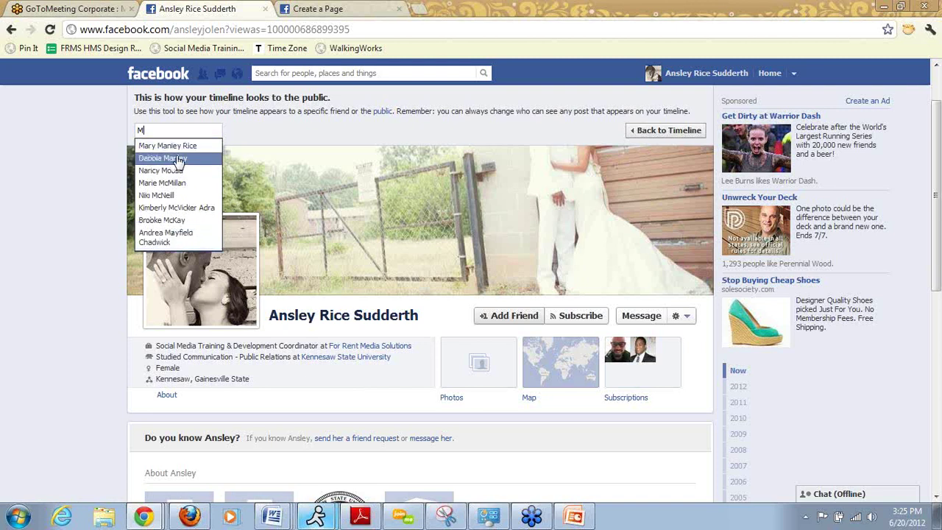
pyautogui.click(185, 148)
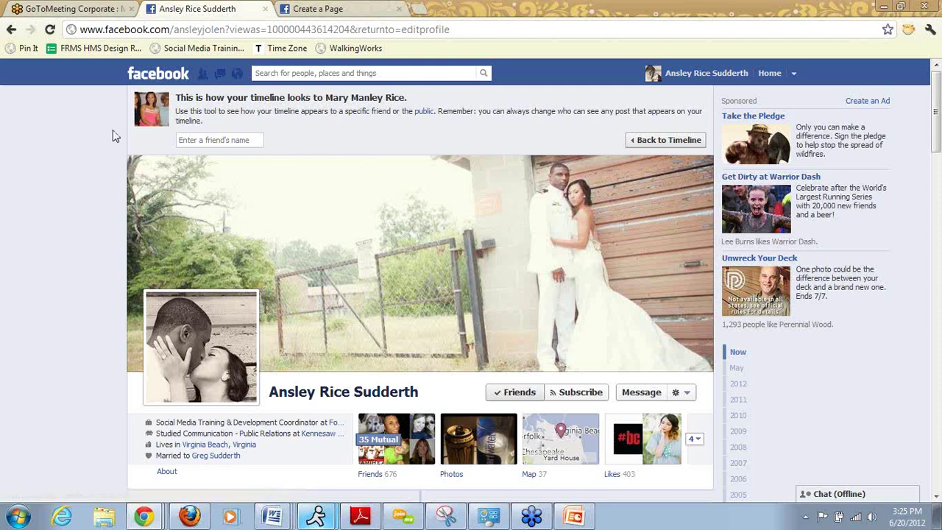
pyautogui.scroll(-8, 109, 133)
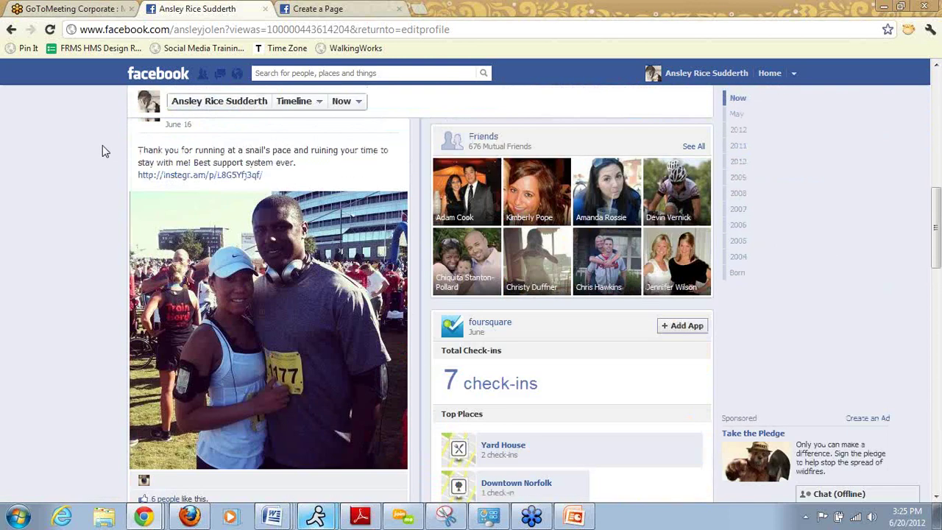
pyautogui.scroll(10, 103, 145)
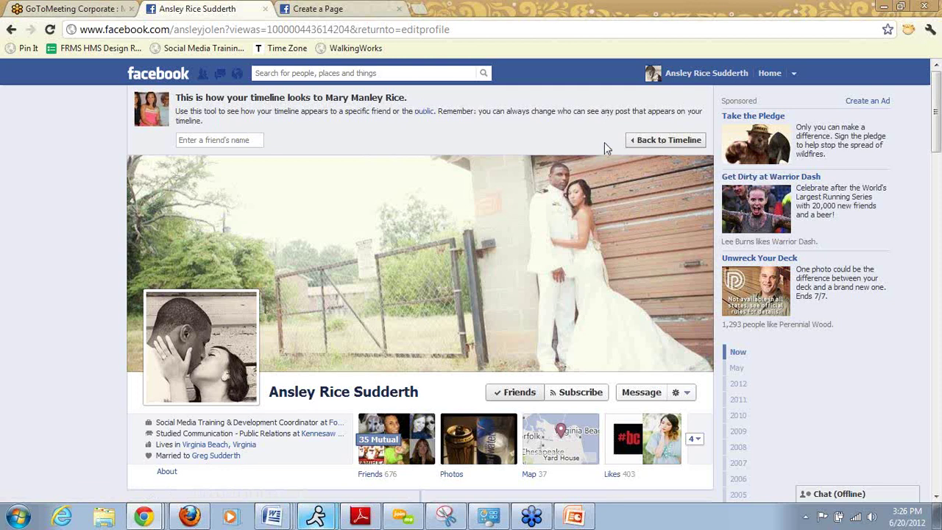
# Leave the friend preview of the timeline, switch to the PowerPoint slideshow and advance to the "Use Facebook as…" slide
pyautogui.click(646, 146)
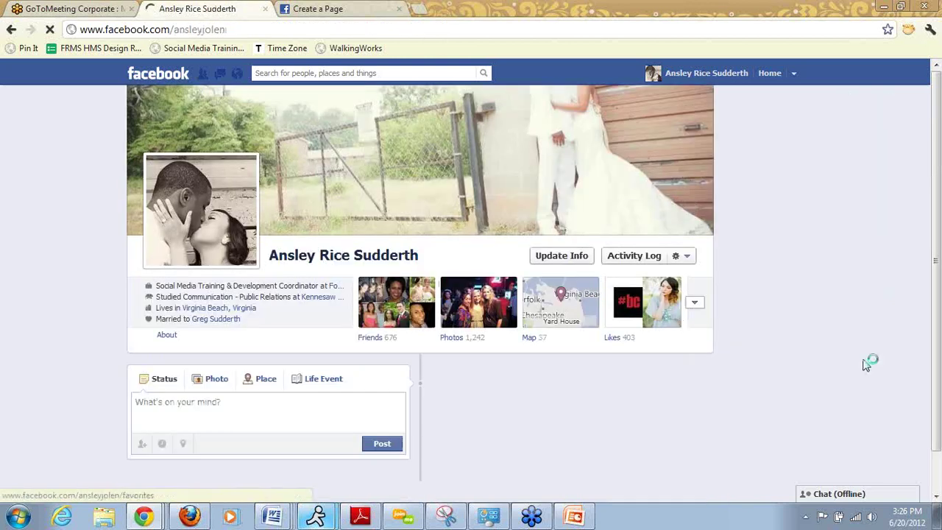
pyautogui.click(581, 521)
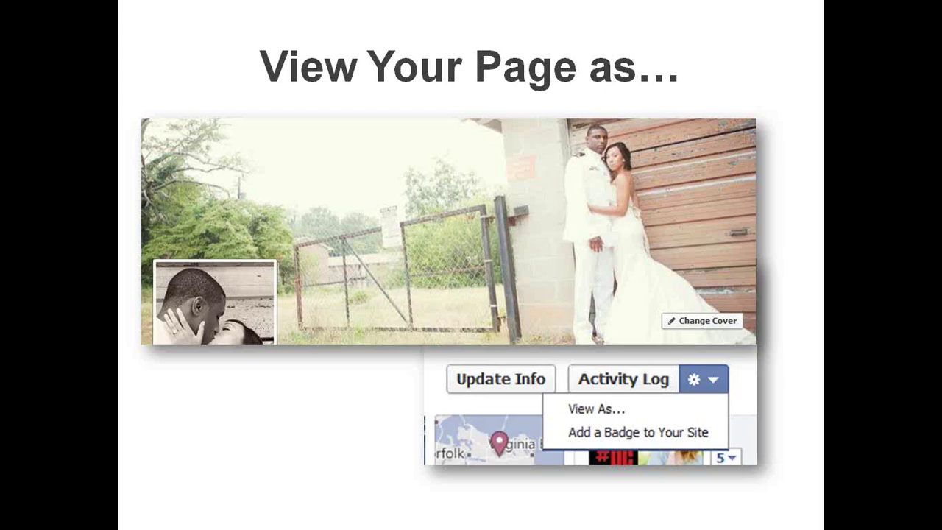
pyautogui.press('Right')
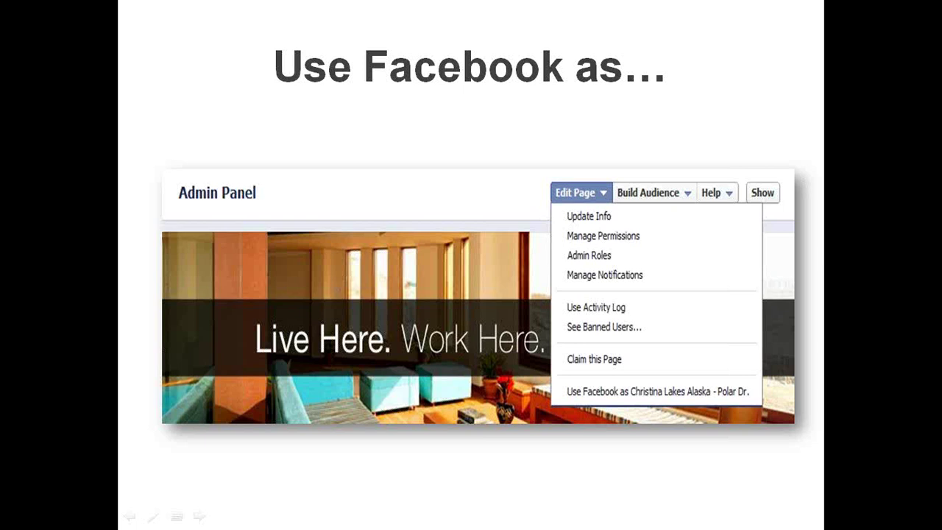
# Switch to Chrome, open the Christina Lakes Alaska - Polar Dr. page by searching "chr", and start using Facebook as that page
pyautogui.hotkey('alt', 'Tab')
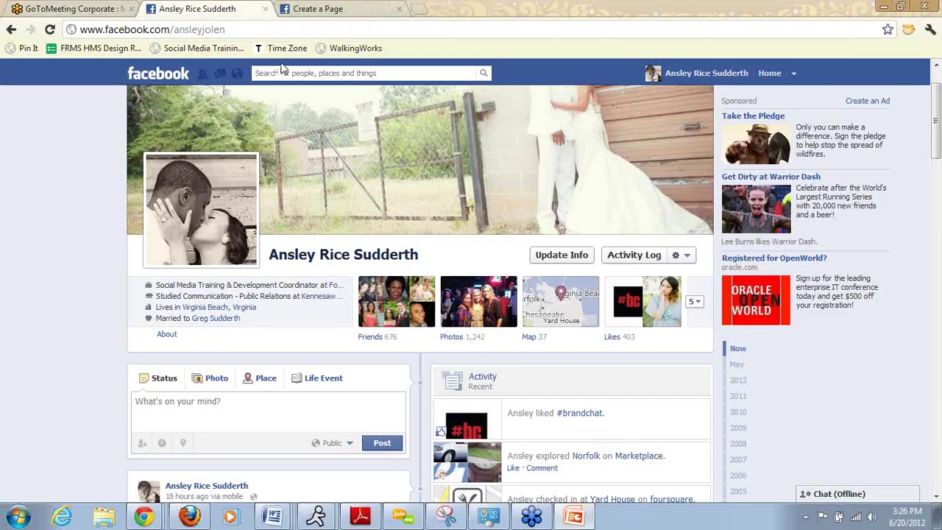
pyautogui.write('chr')
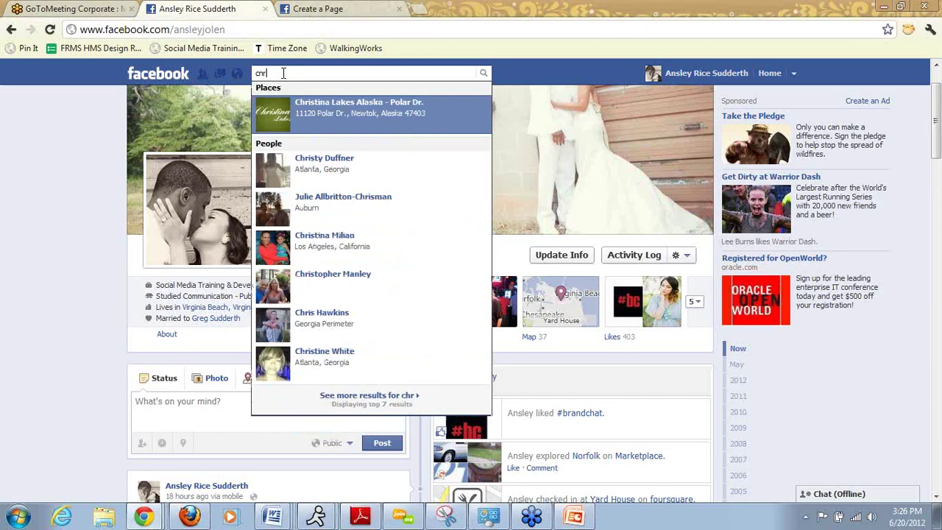
pyautogui.press('Return')
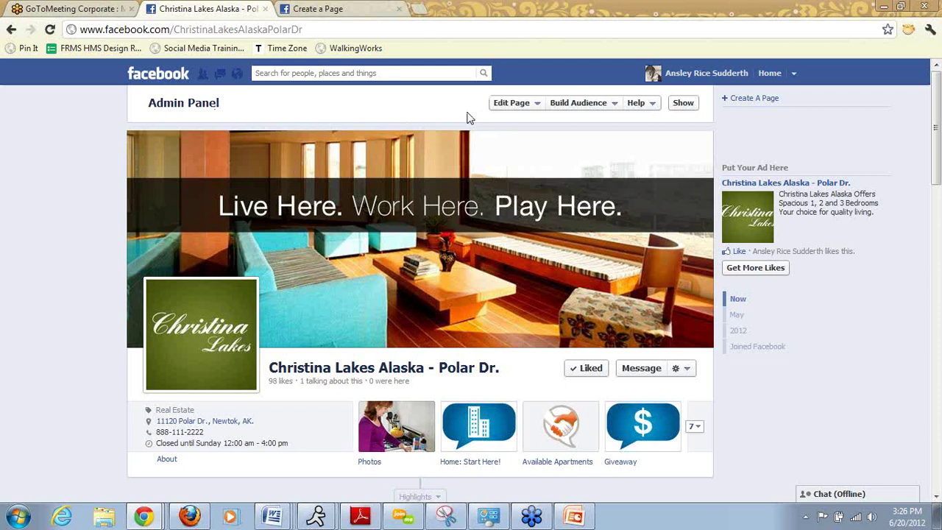
pyautogui.click(537, 110)
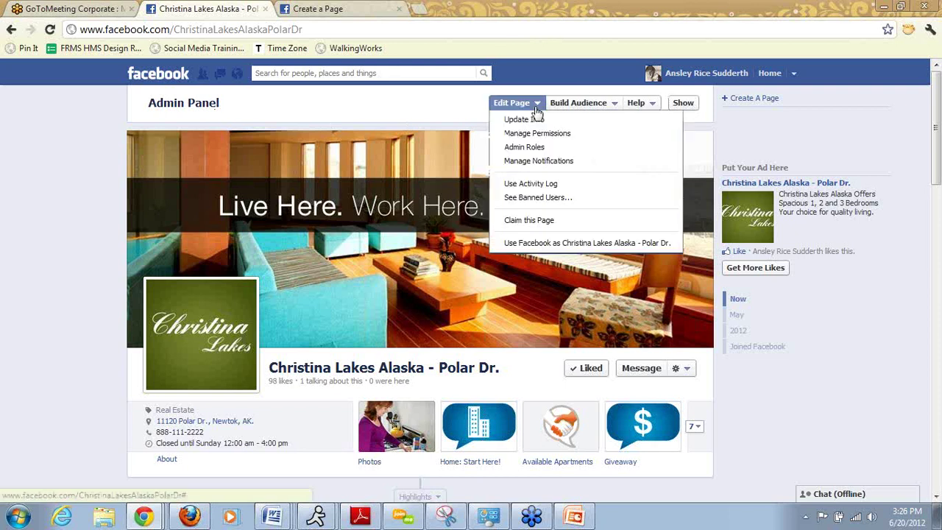
pyautogui.click(534, 246)
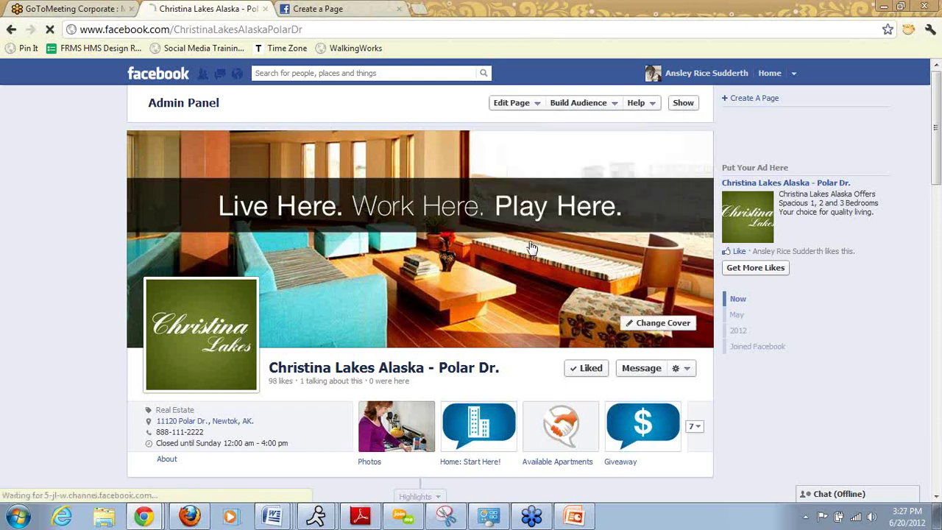
# Publish the public status "Happy Wednesday everyone!" on the Christina Lakes Alaska - Polar Dr. page
pyautogui.scroll(-4, 57, 235)
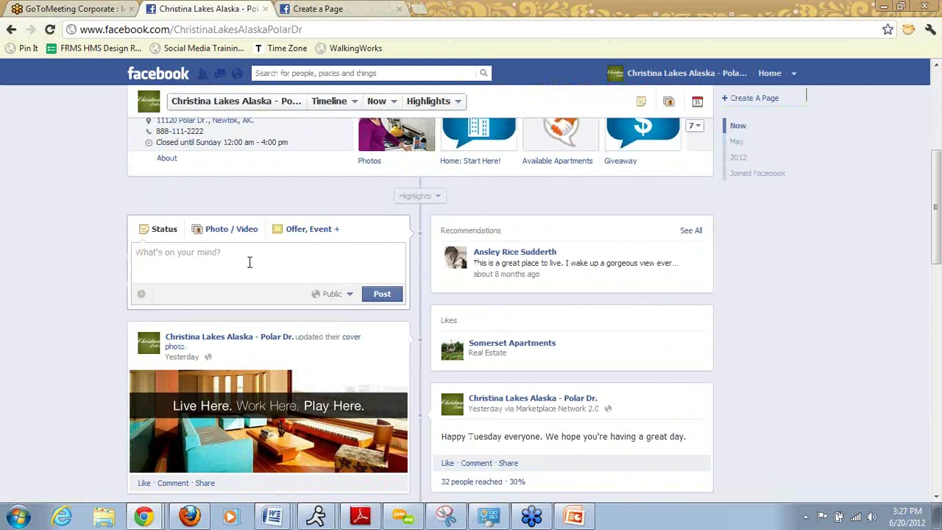
pyautogui.write('Ha')
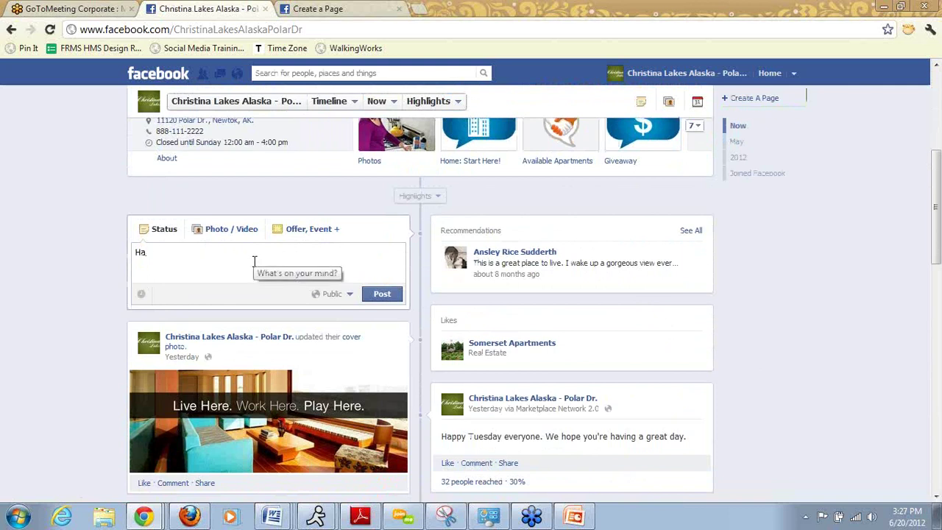
pyautogui.write('ppy W')
pyautogui.write('ednesday everyone')
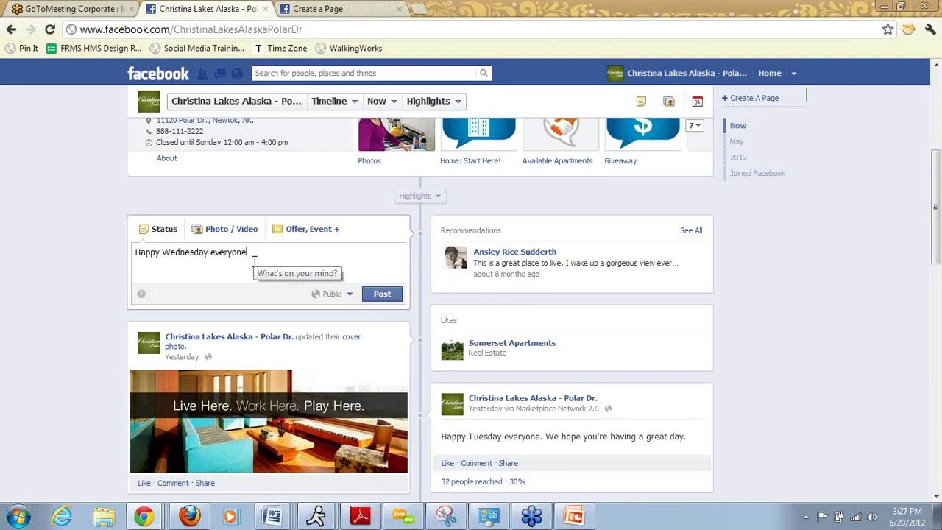
pyautogui.write('!')
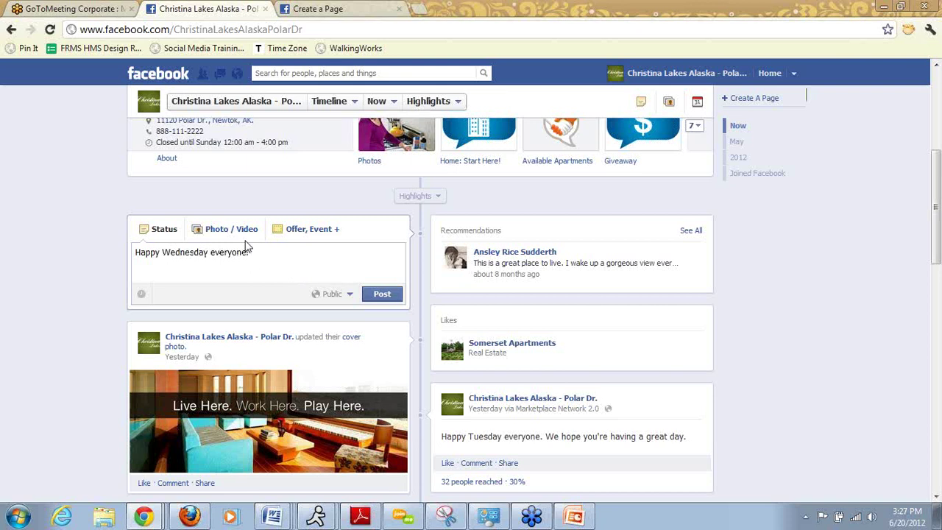
pyautogui.click(369, 296)
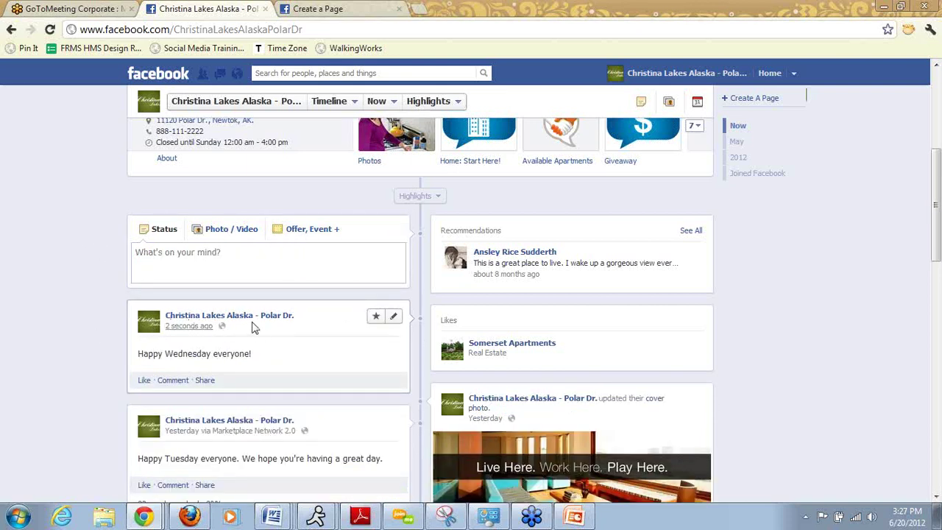
pyautogui.moveTo(151, 327)
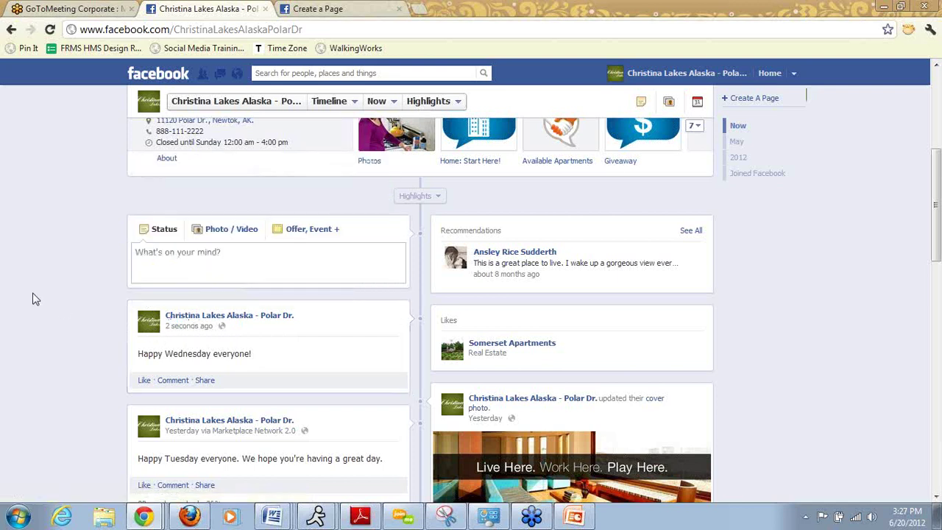
# Return from the page identity to using Facebook as the personal account
pyautogui.scroll(4, 37, 293)
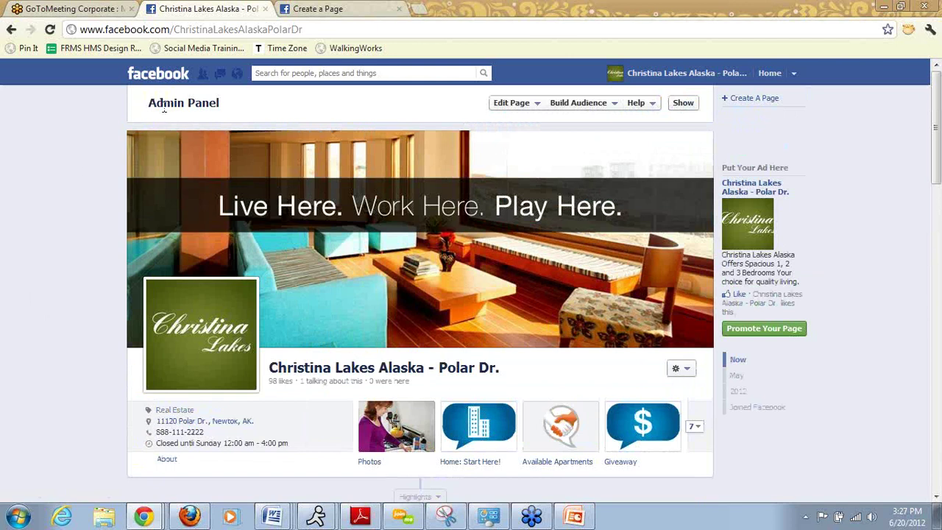
pyautogui.click(538, 107)
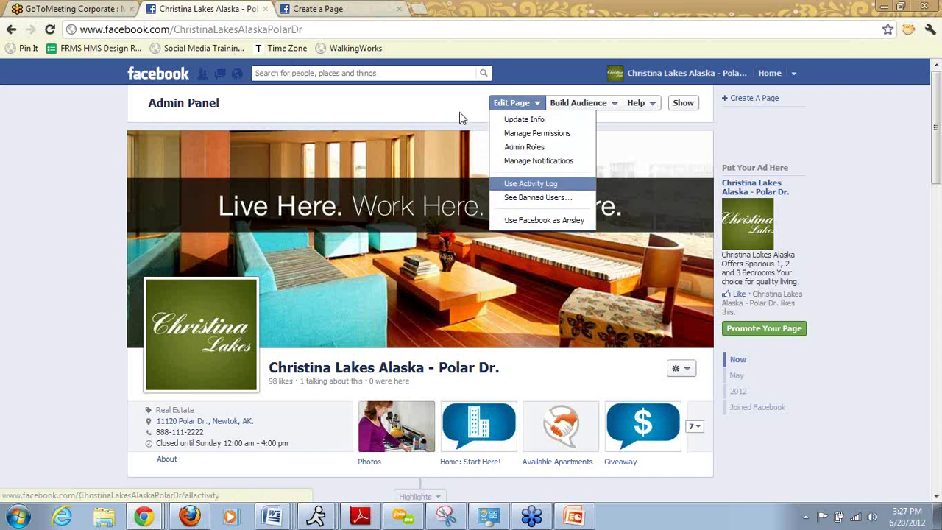
pyautogui.click(522, 221)
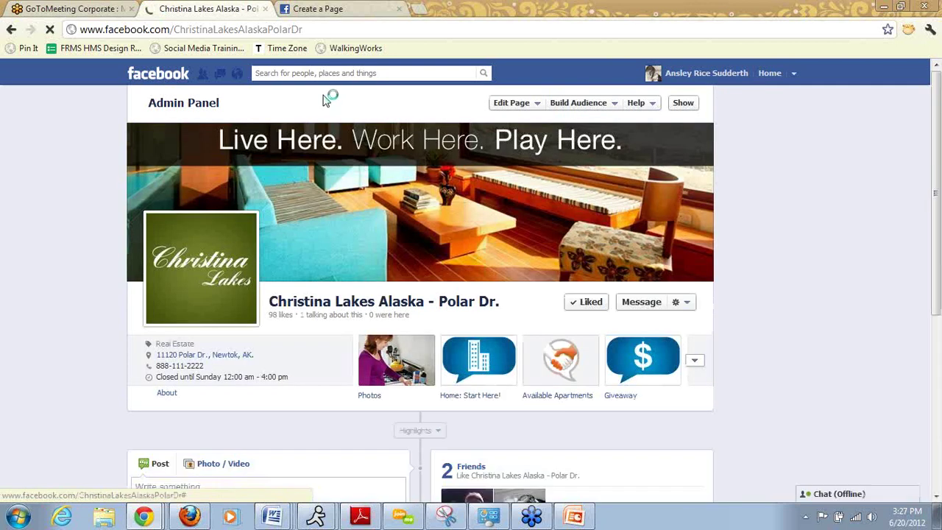
pyautogui.scroll(-3, 328, 103)
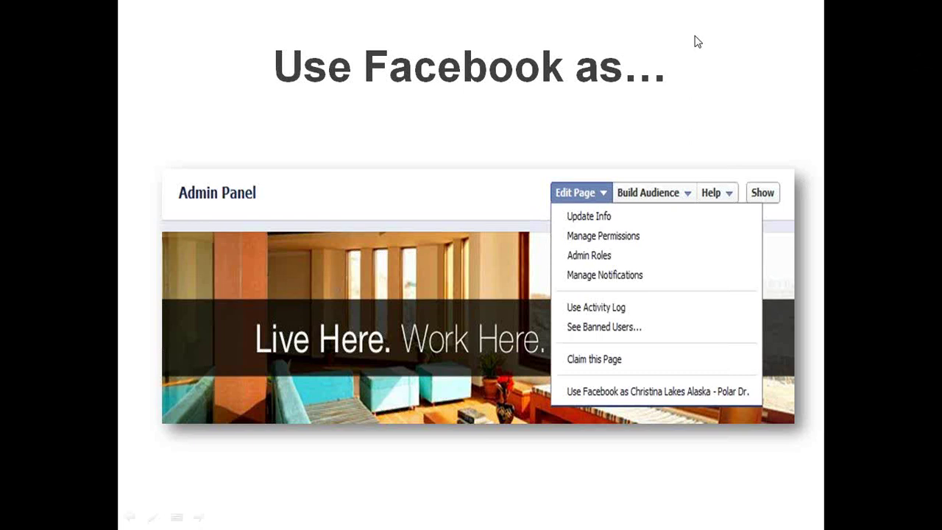
# In the PowerPoint slideshow, advance past "Ignition Points" to the "What You Can Do Today!" slide
pyautogui.click(696, 45)
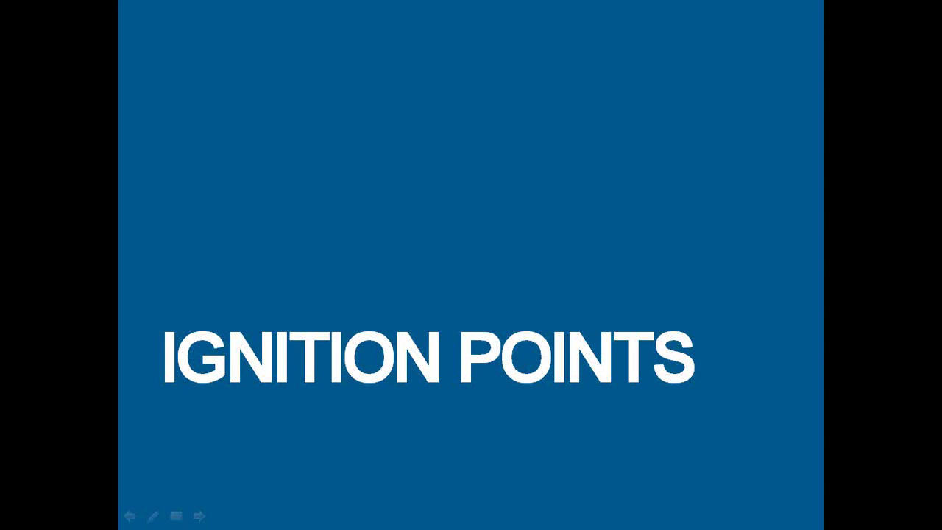
pyautogui.press('Right')
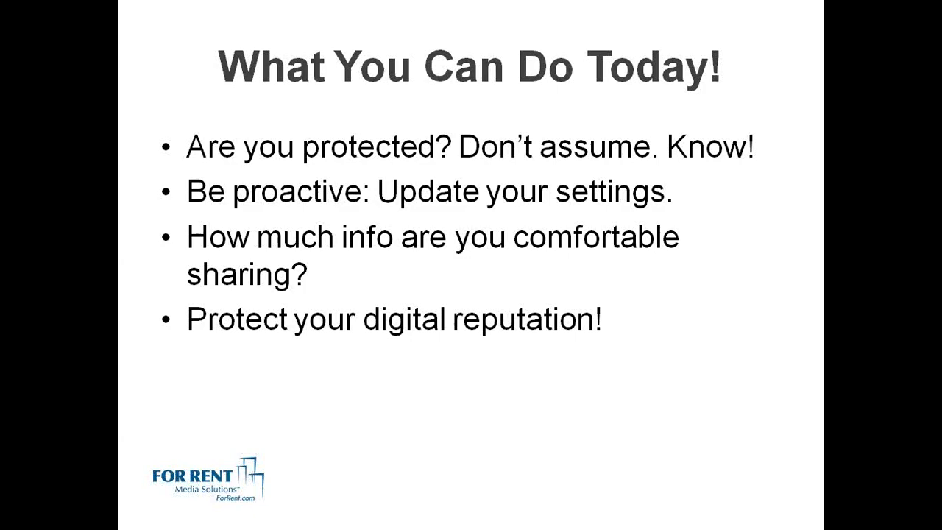